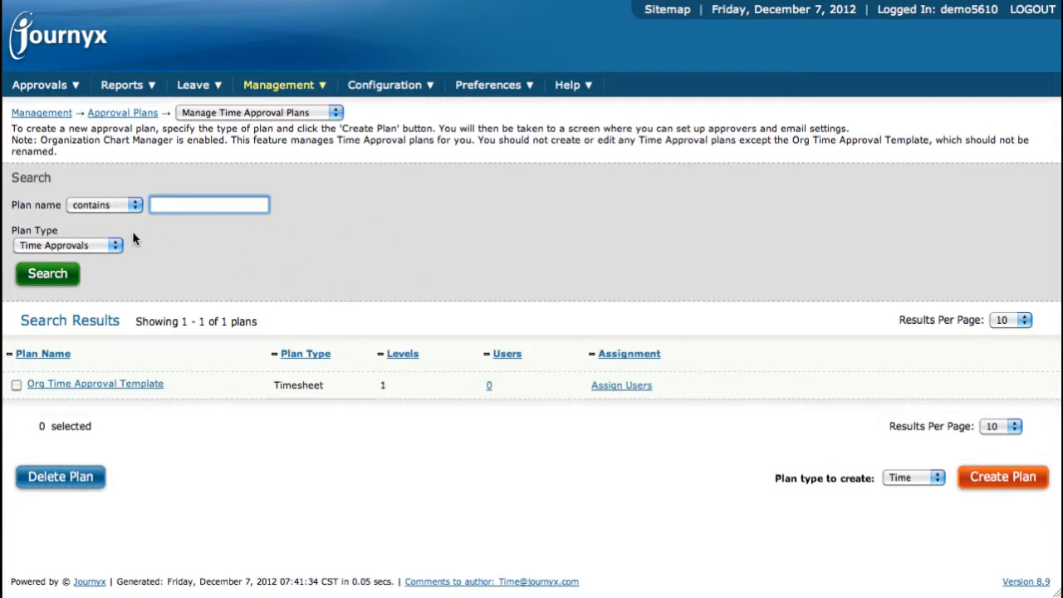
pyautogui.click(113, 247)
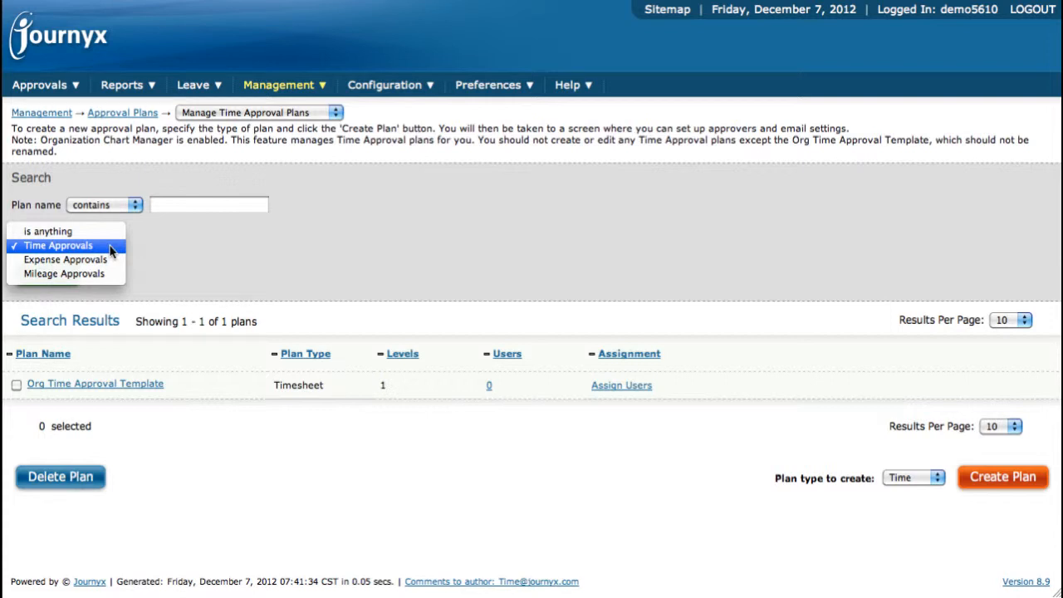
pyautogui.click(344, 256)
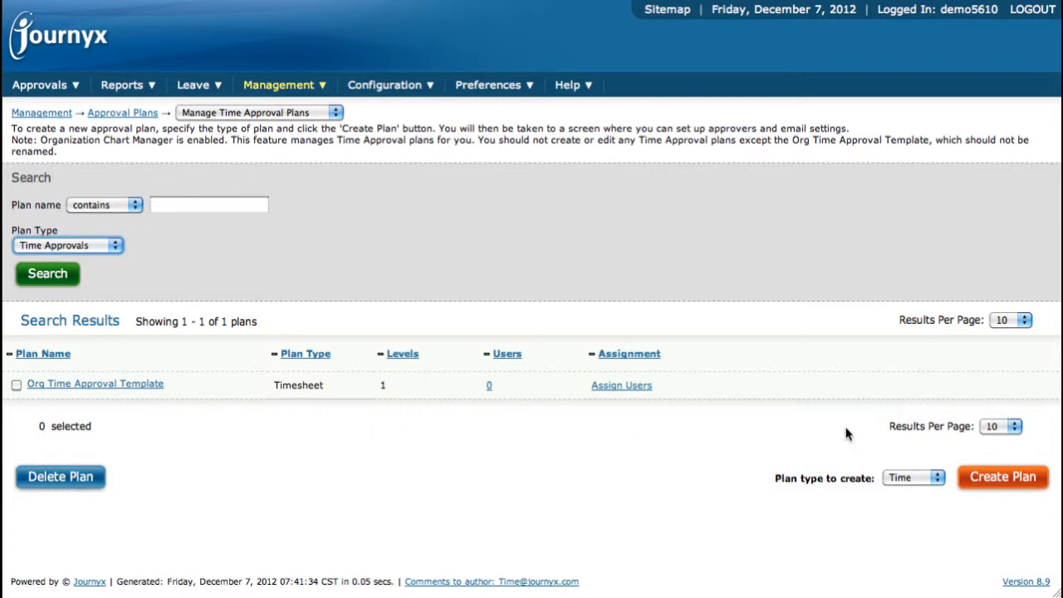
# - Start creating a new approval plan of type Time
pyautogui.click(915, 483)
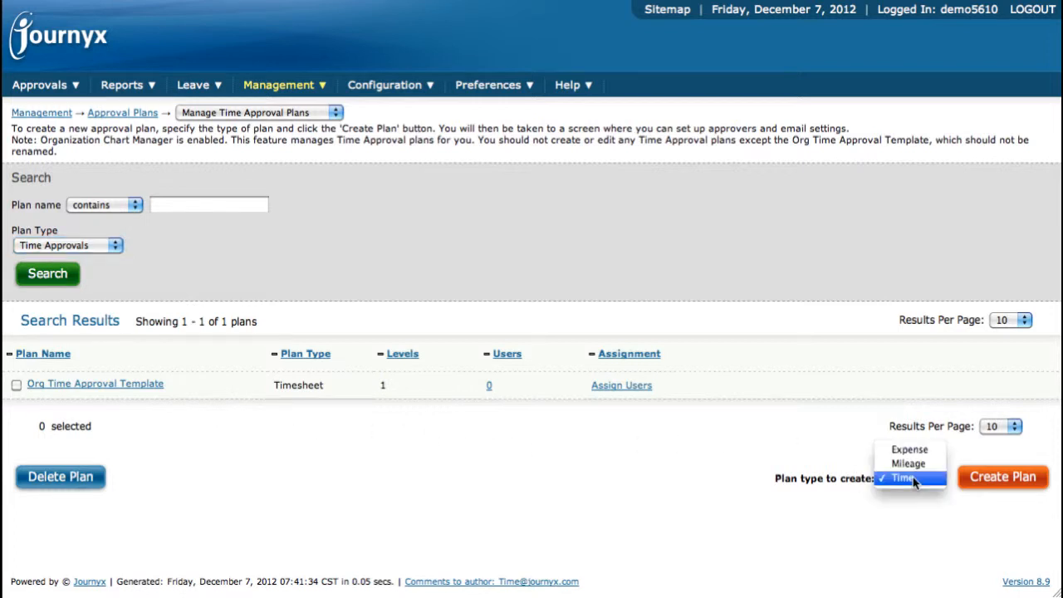
pyautogui.click(913, 476)
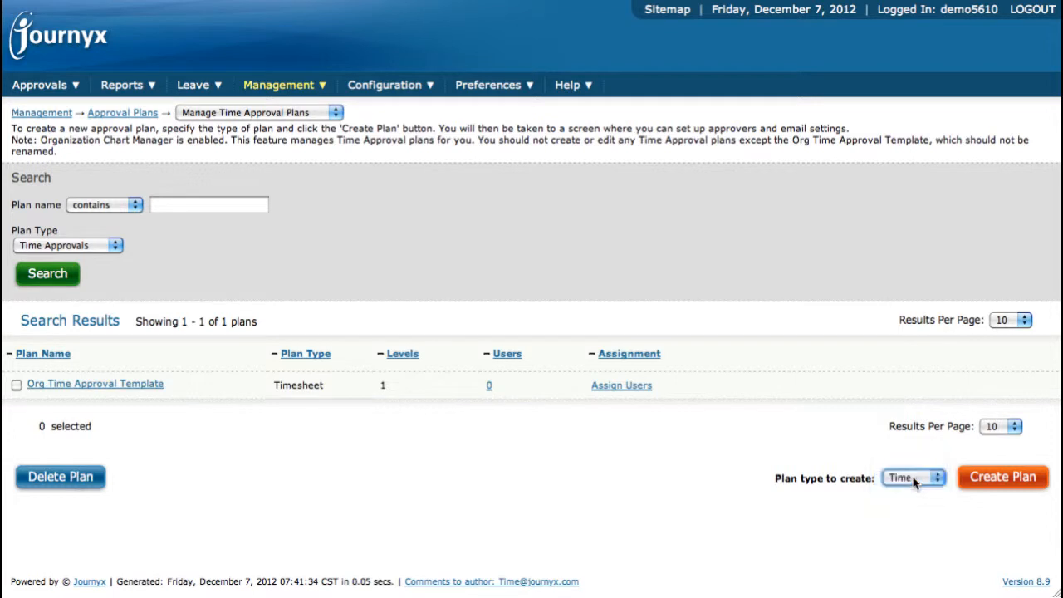
pyautogui.click(1004, 478)
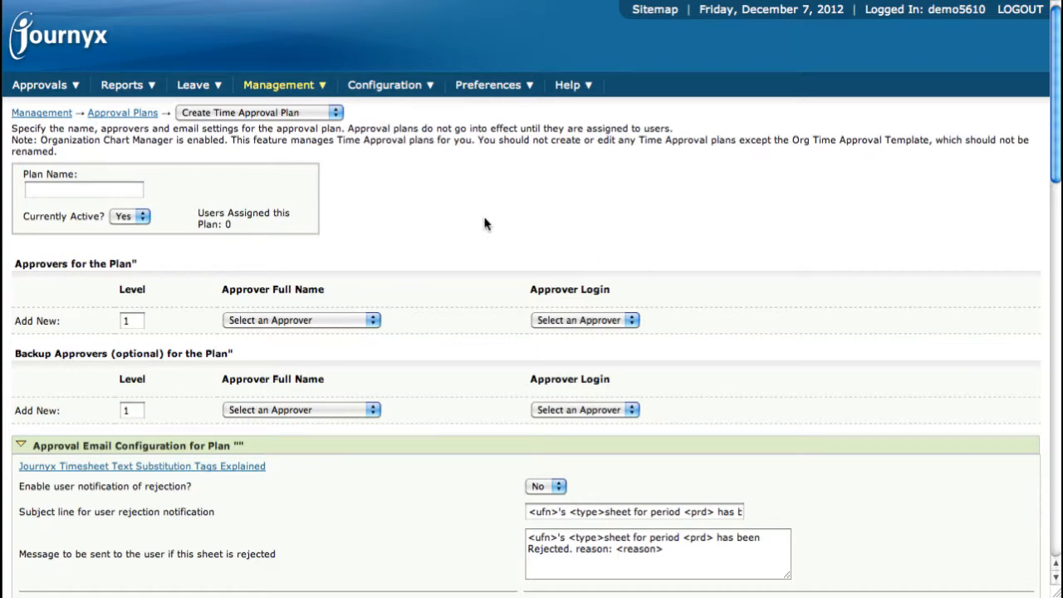
# - Name the new time approval plan "Test Plan"
pyautogui.scroll(-10, 486, 222)
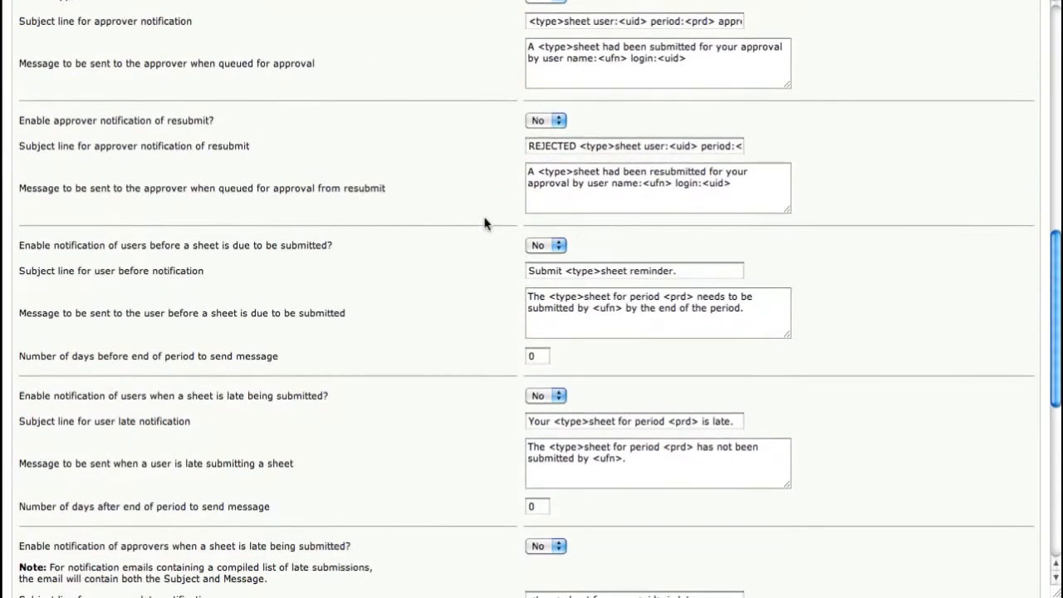
pyautogui.scroll(-4, 486, 223)
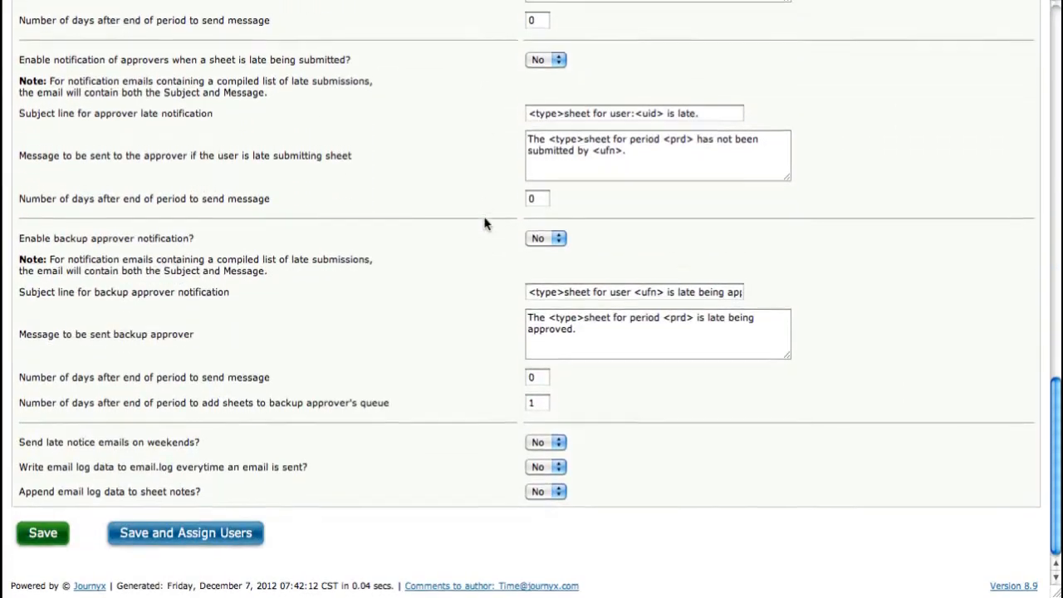
pyautogui.scroll(3, 486, 222)
pyautogui.scroll(10, 486, 223)
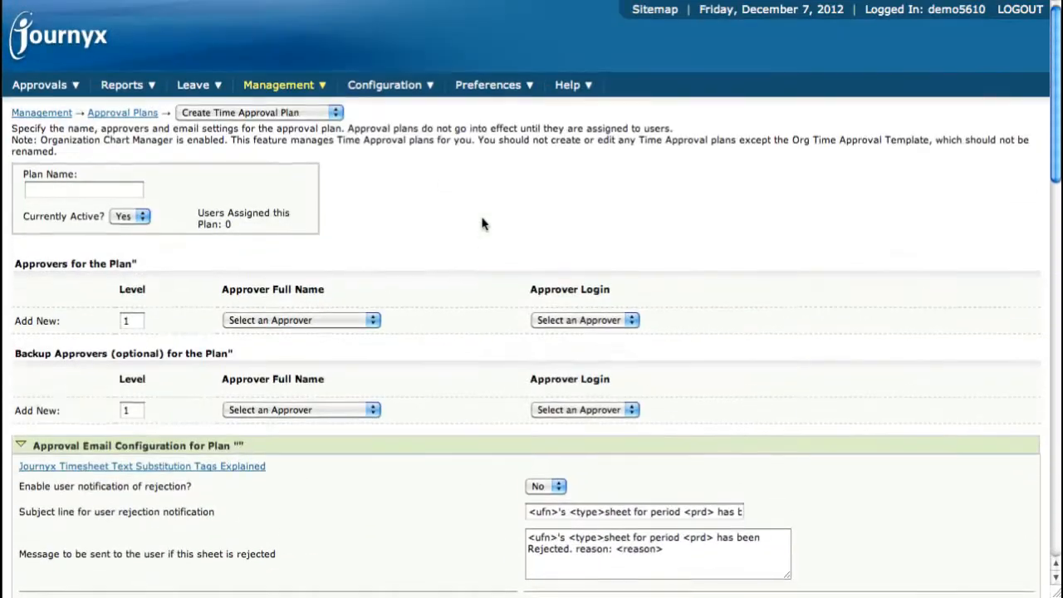
pyautogui.click(87, 191)
pyautogui.write('Test Plan')
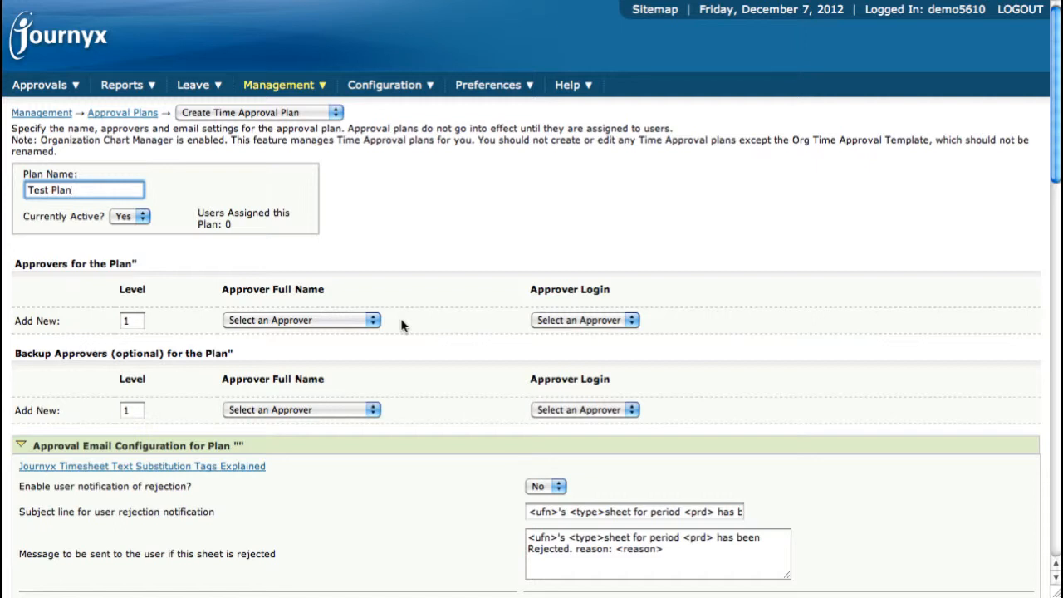
# - Set Test Manager as the plan's level 1 approver and JournyxSupport,Administrator as its level 1 backup approver
pyautogui.click(373, 322)
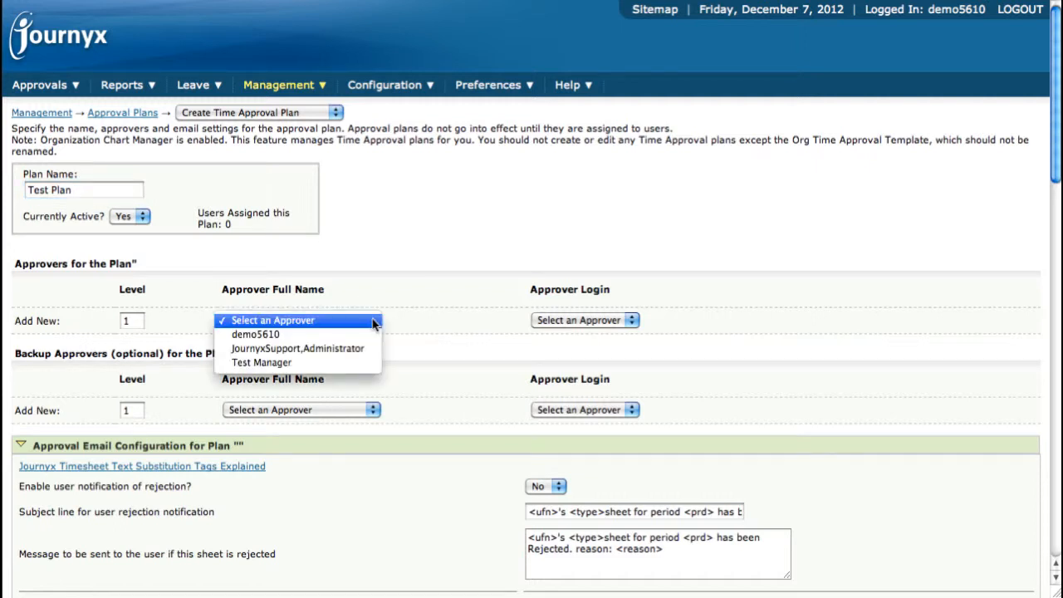
pyautogui.click(300, 363)
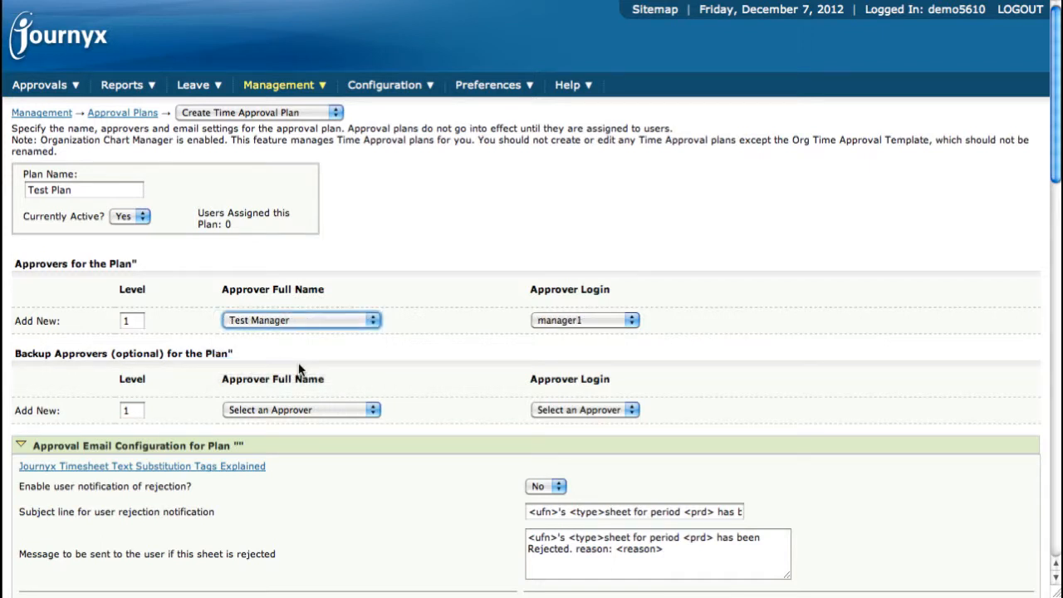
pyautogui.click(374, 321)
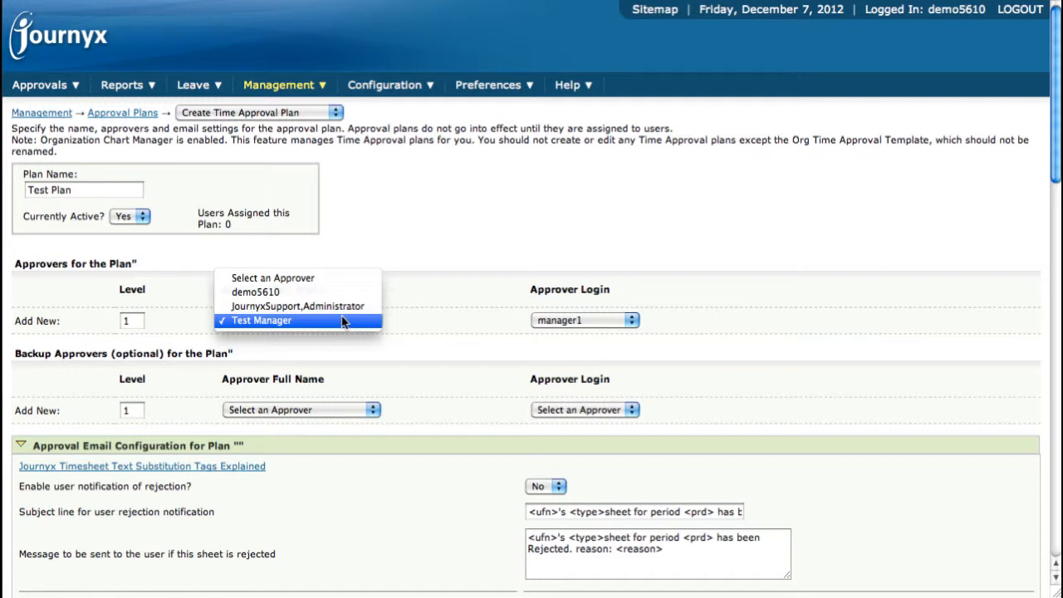
pyautogui.click(426, 331)
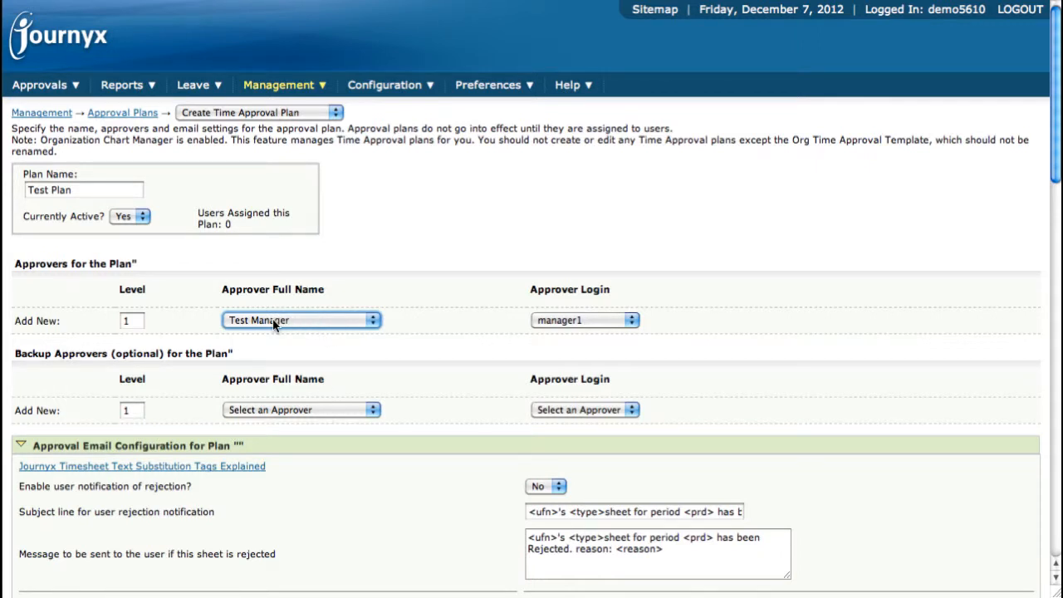
pyautogui.click(373, 413)
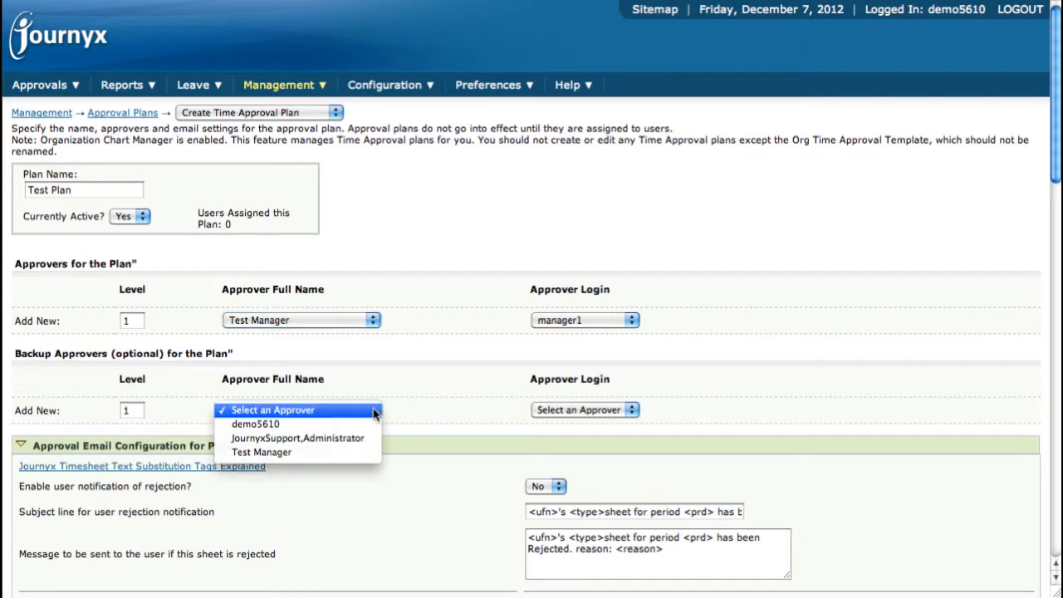
pyautogui.click(330, 445)
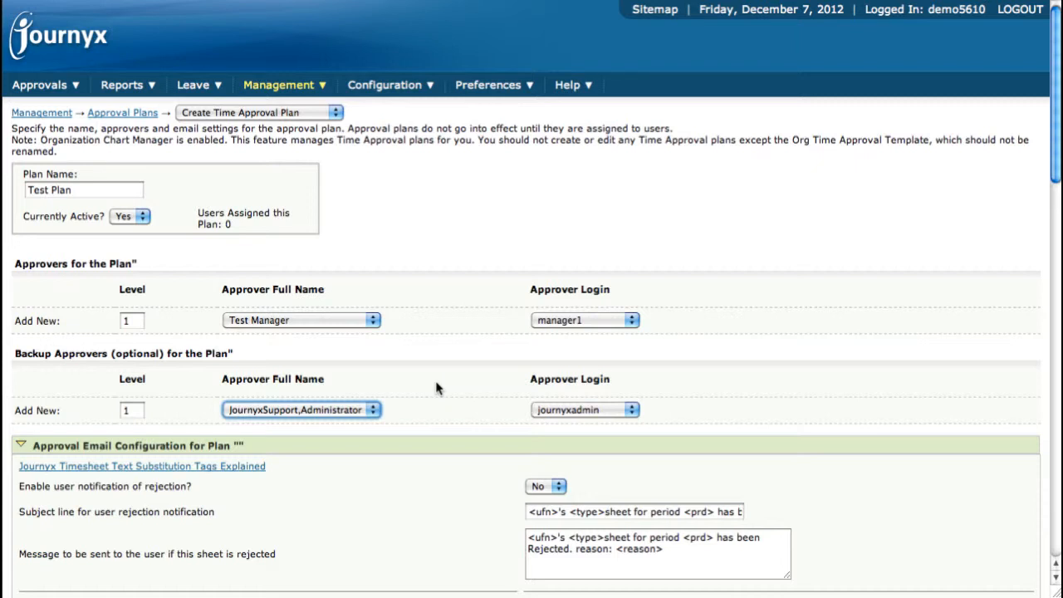
# - Review the plan's approval email configuration, including the rejection notification choices, reminder and late notices, and message templates with substitution tags
pyautogui.scroll(-10, 437, 388)
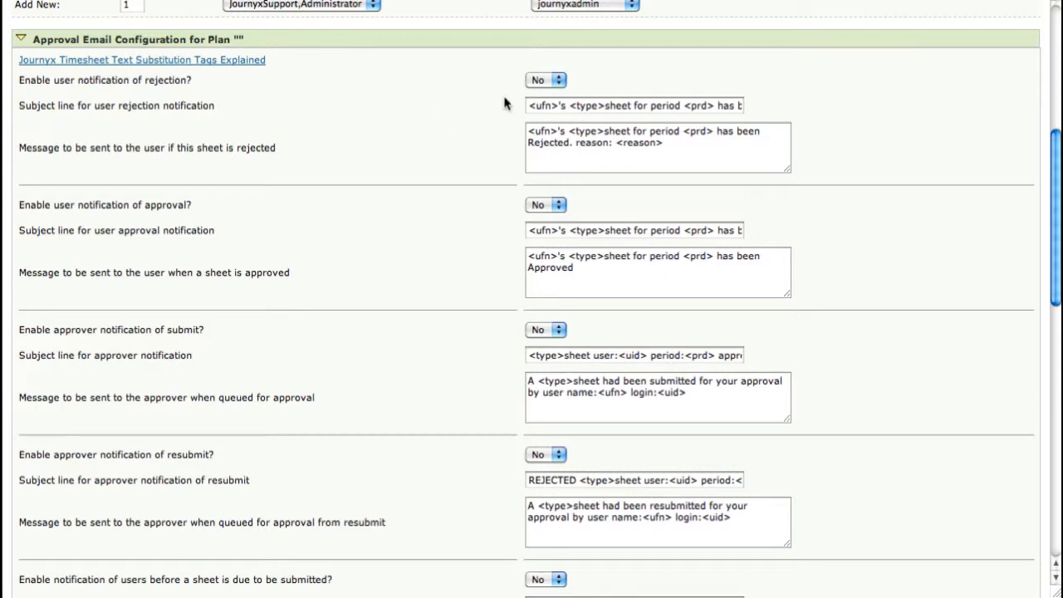
pyautogui.click(558, 83)
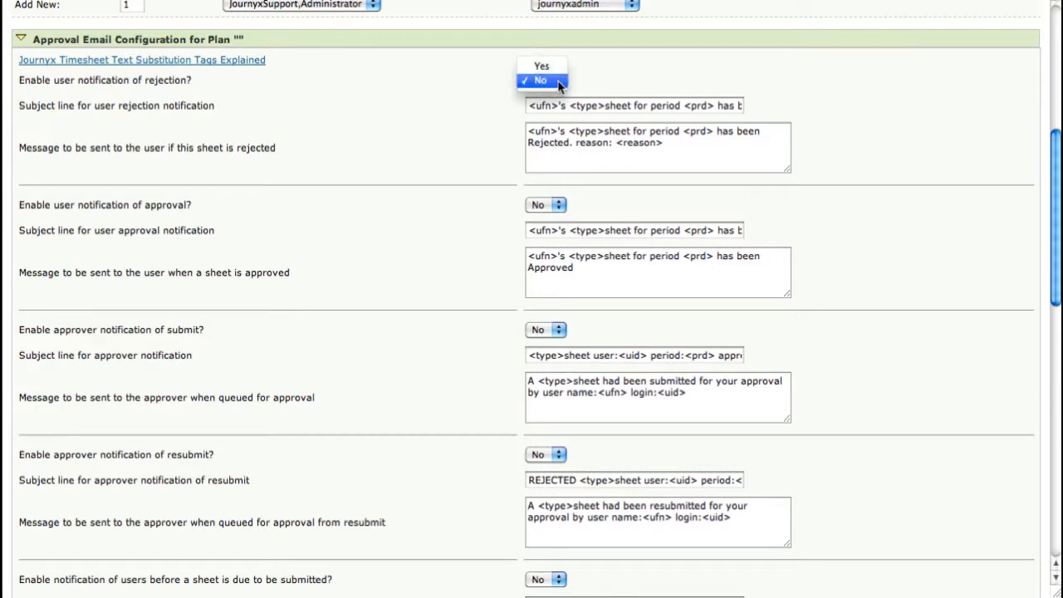
pyautogui.click(482, 93)
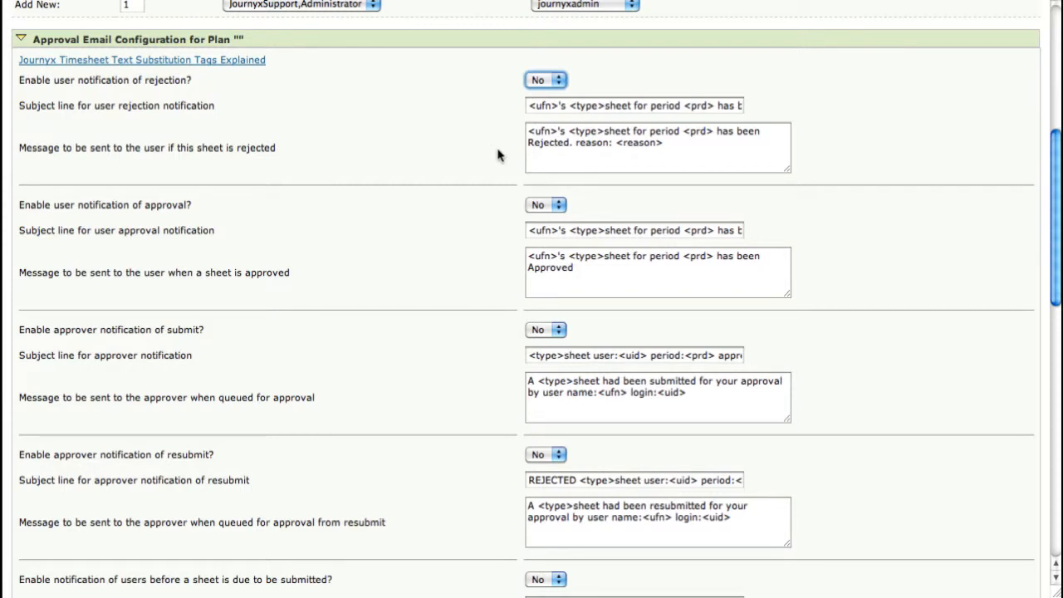
pyautogui.scroll(-2, 398, 243)
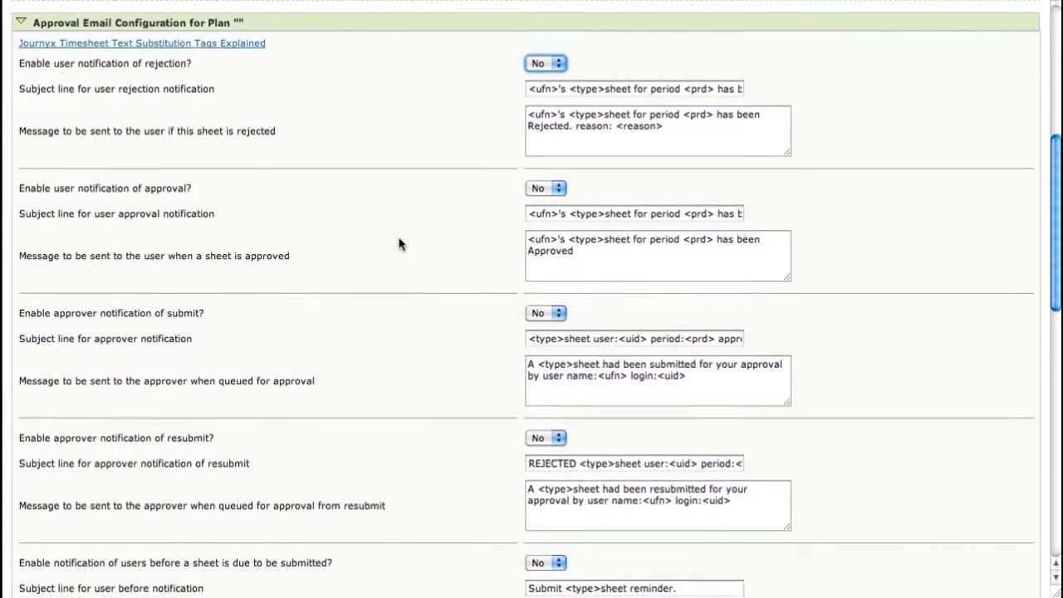
pyautogui.scroll(-6, 399, 244)
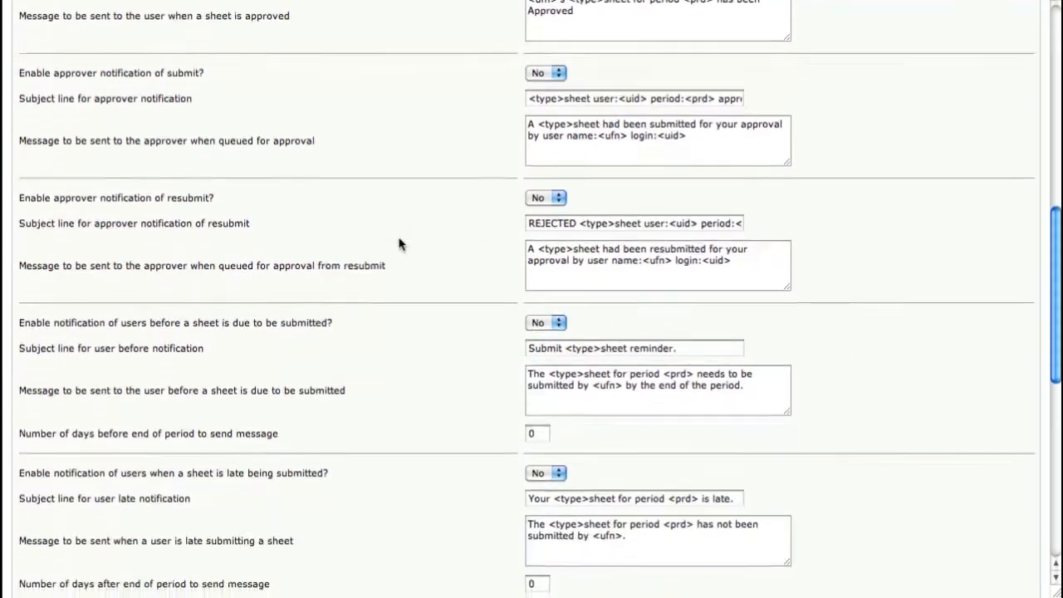
pyautogui.scroll(-5, 398, 244)
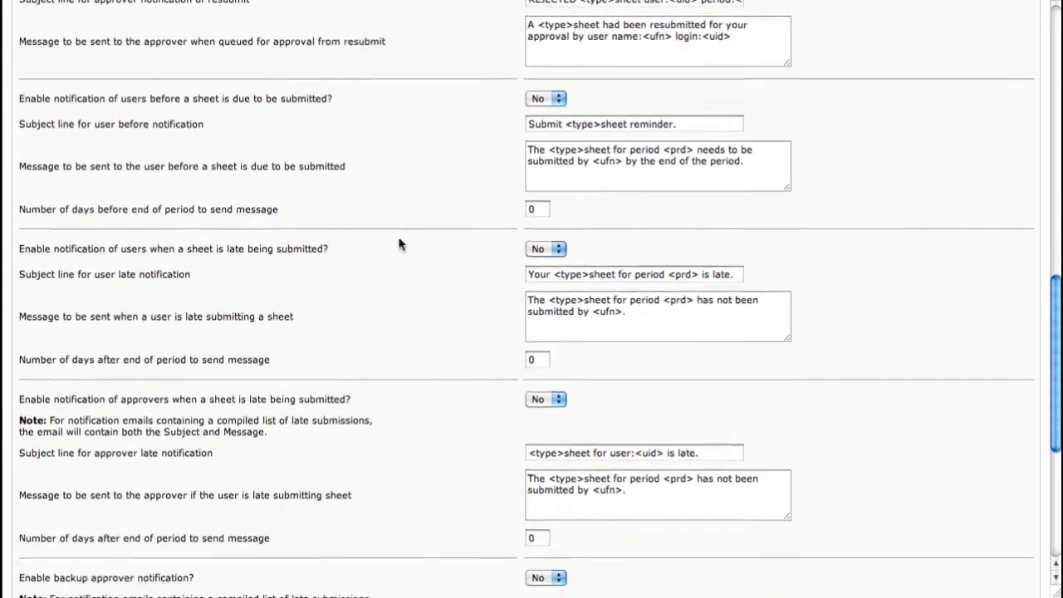
pyautogui.scroll(11, 399, 243)
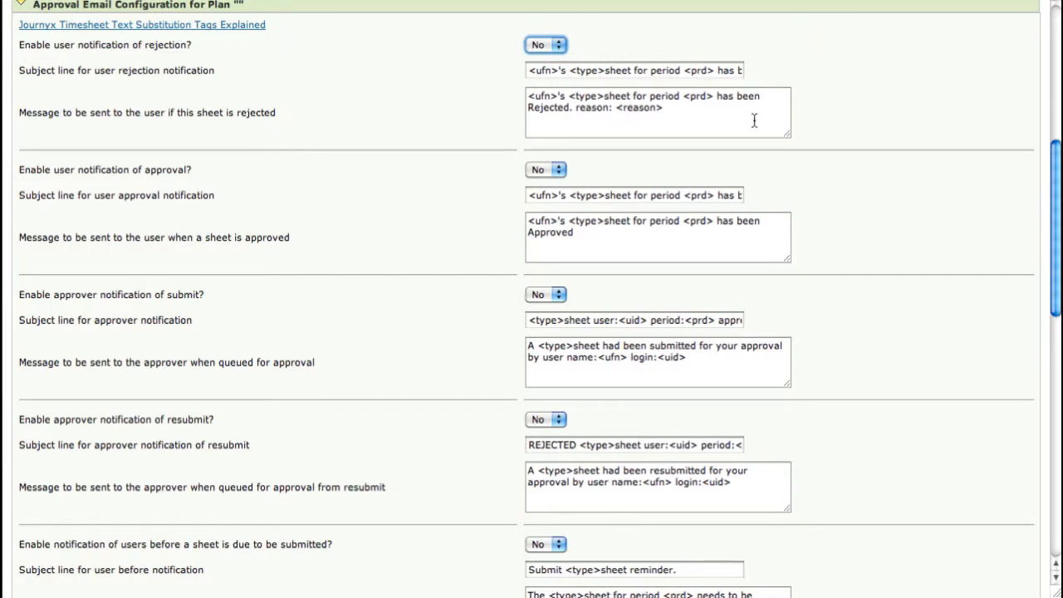
pyautogui.scroll(1, 486, 135)
pyautogui.scroll(1, 486, 135)
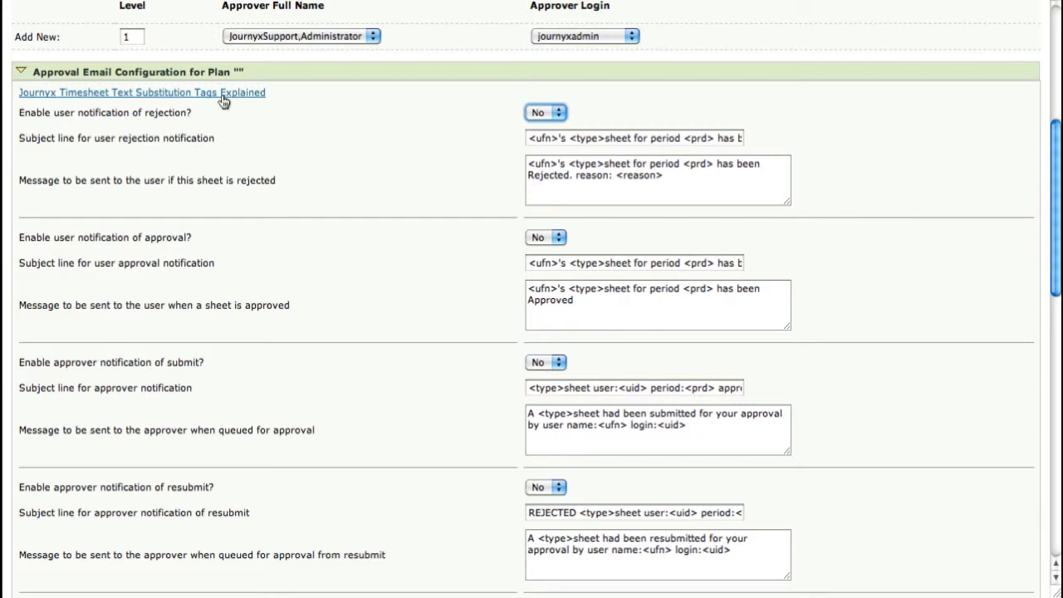
# - Save the plan, proceed to user assignment, and search for all users without any filter
pyautogui.scroll(-15, 325, 210)
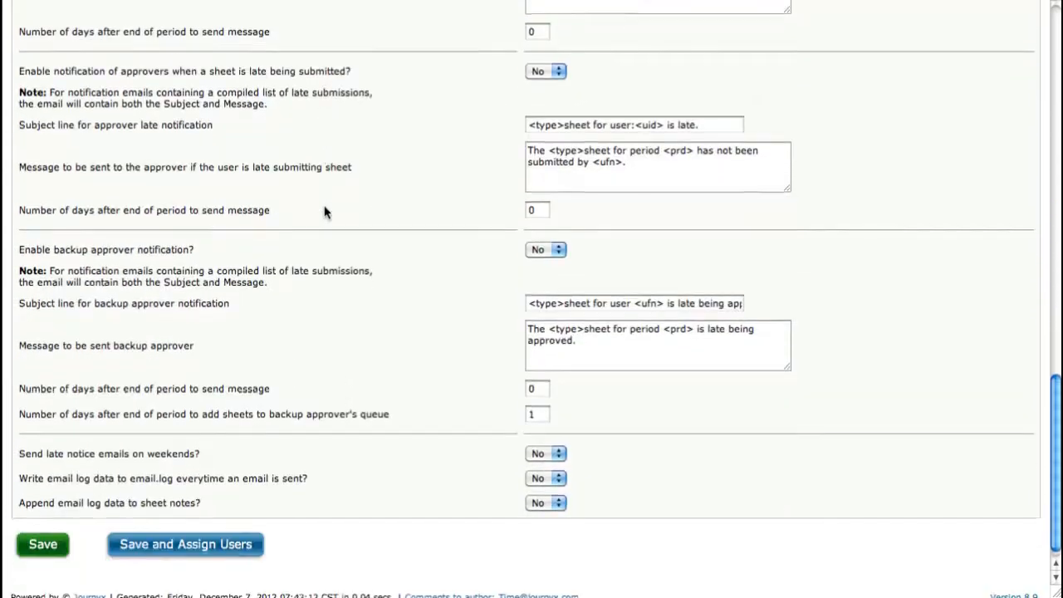
pyautogui.scroll(-2, 324, 212)
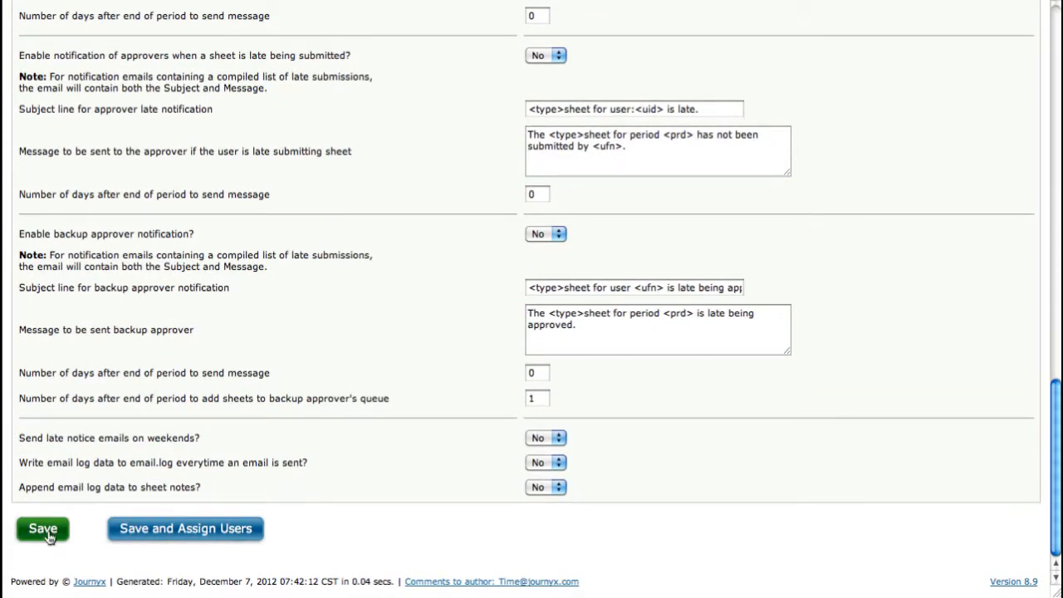
pyautogui.click(163, 532)
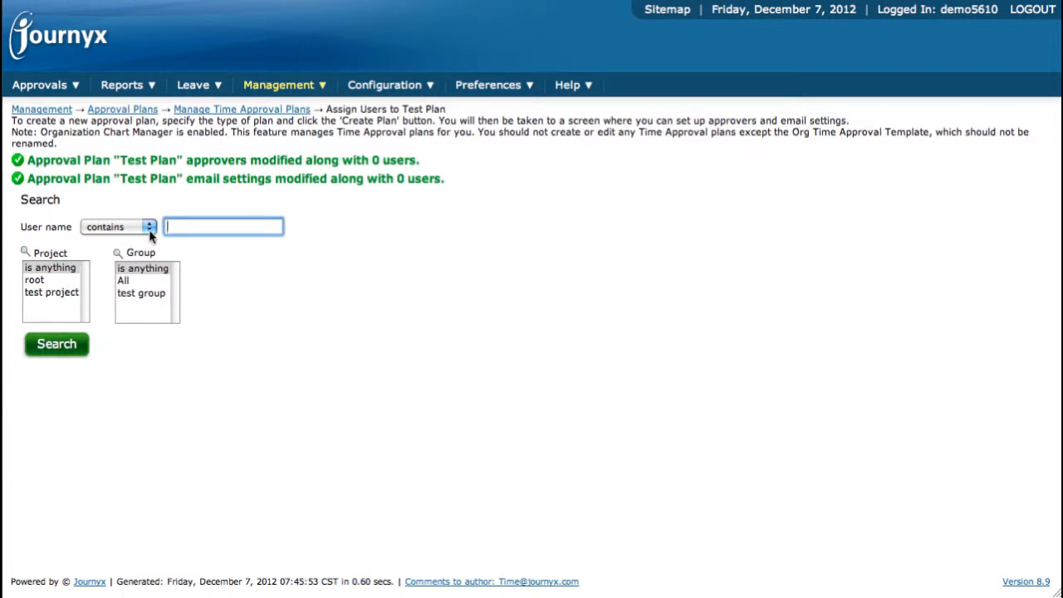
pyautogui.click(66, 348)
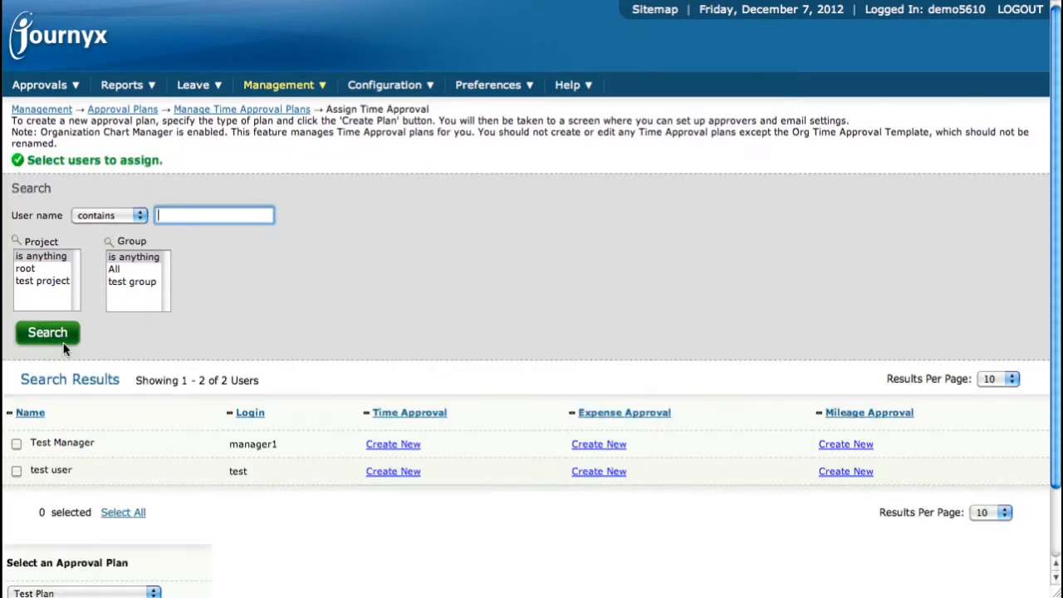
# - Assign Test Plan as the approval plan for the test user
pyautogui.click(17, 471)
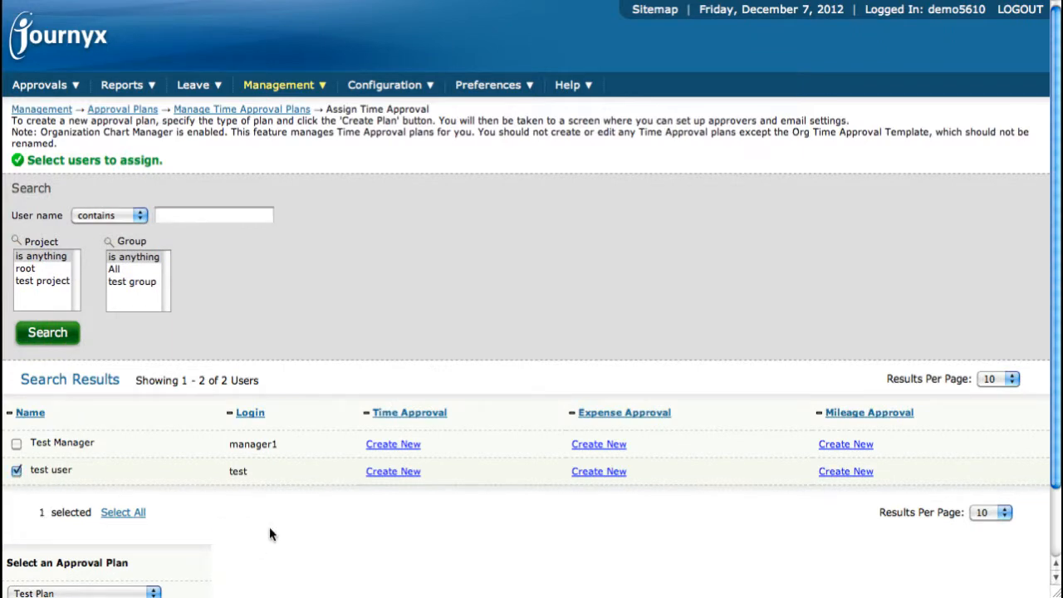
pyautogui.scroll(-2, 269, 526)
pyautogui.click(63, 508)
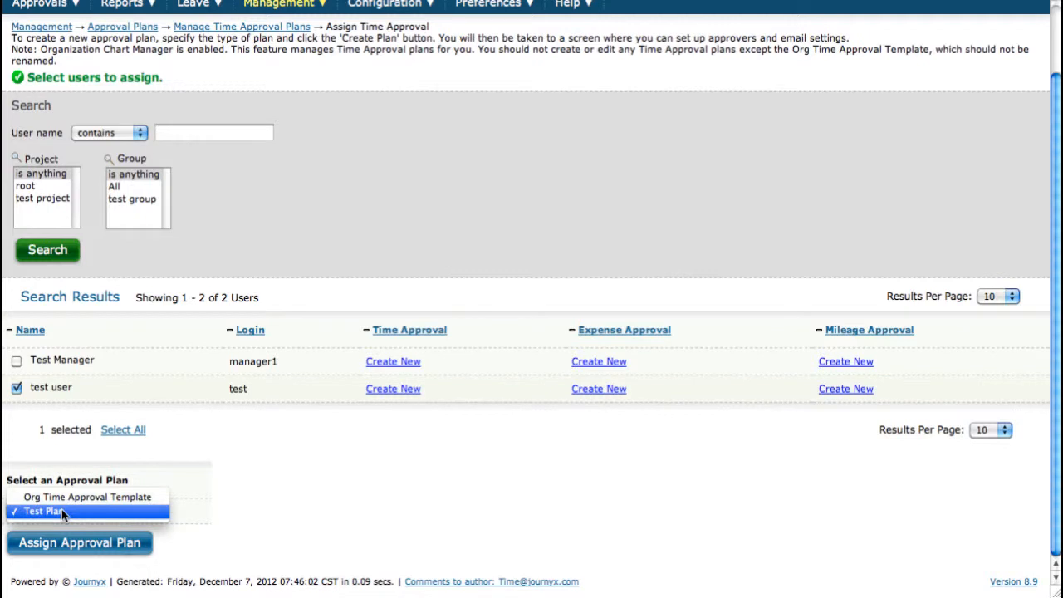
pyautogui.click(61, 509)
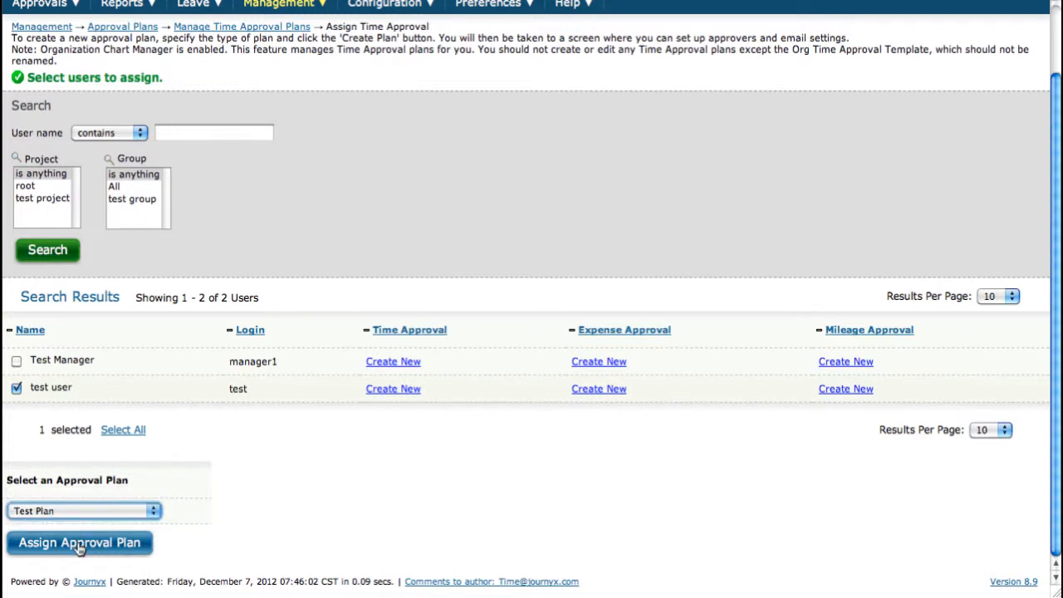
pyautogui.click(79, 545)
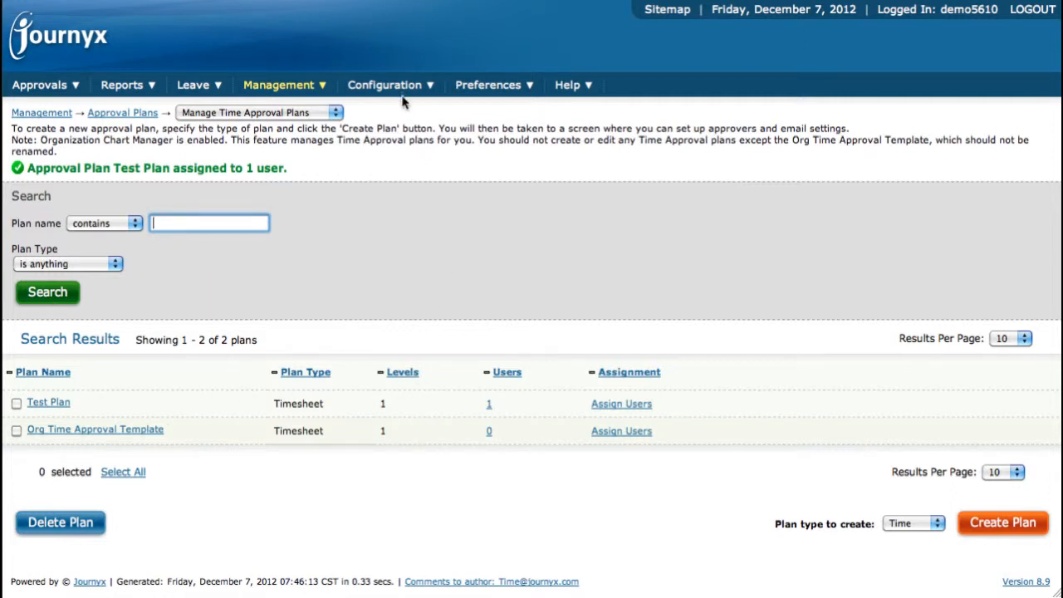
# - In the Approvals and Auditing system settings, set the daily send hour for approval emails to 3
pyautogui.moveTo(405, 93)
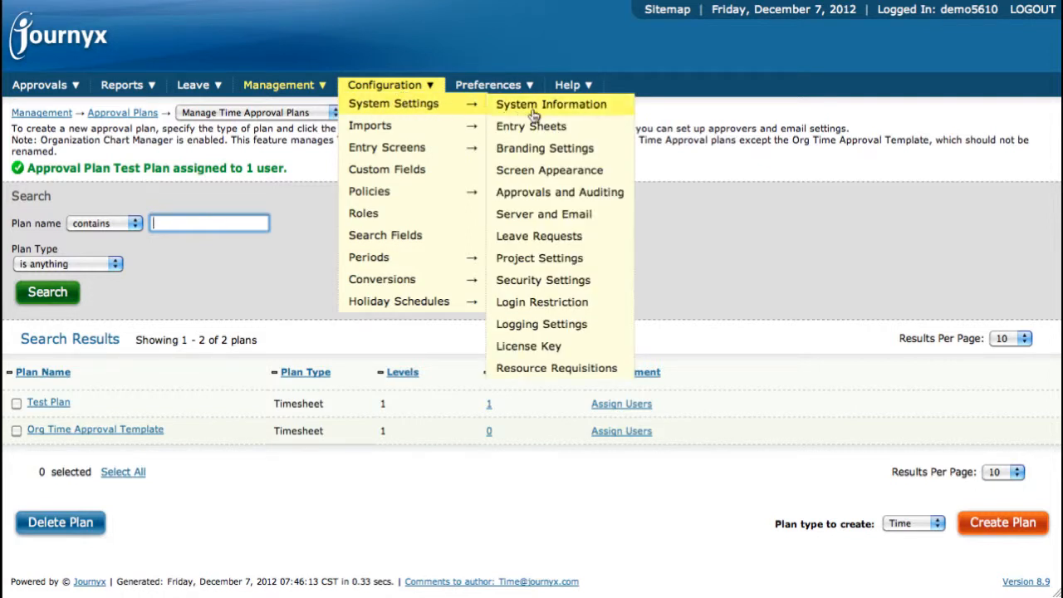
pyautogui.click(554, 194)
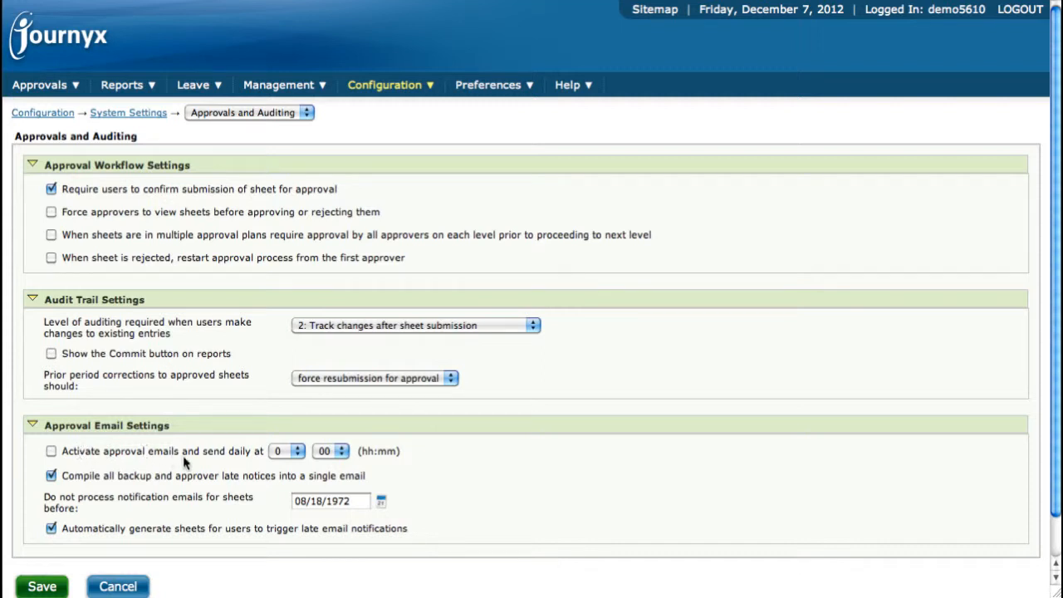
pyautogui.click(299, 452)
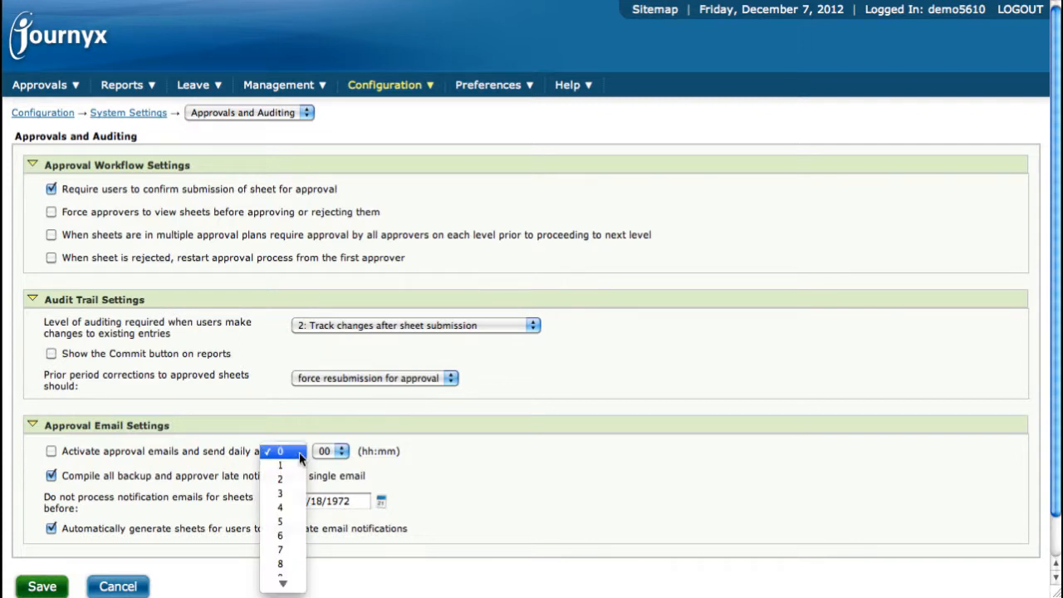
pyautogui.click(283, 493)
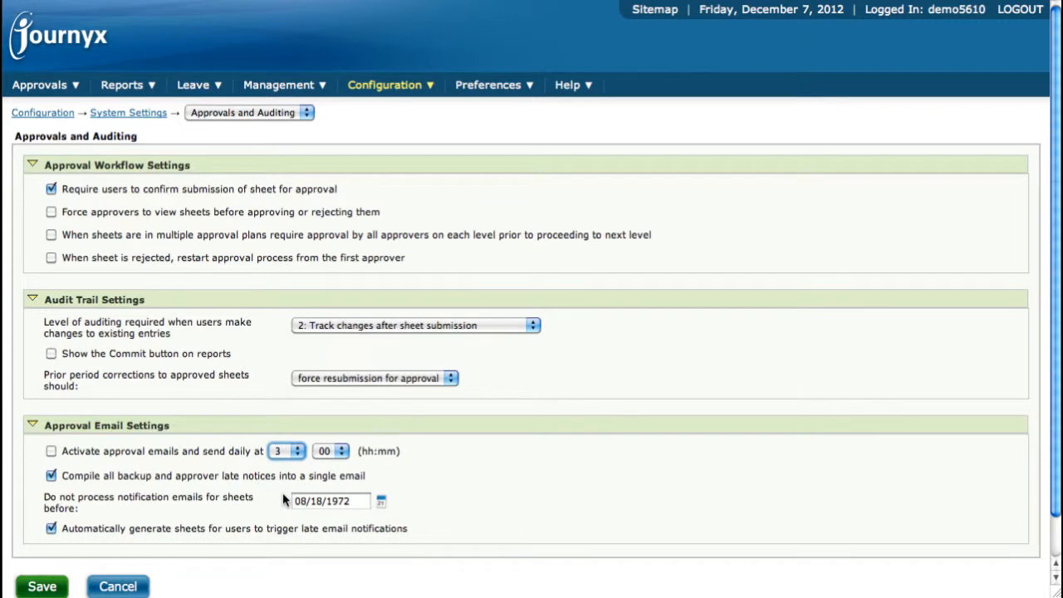
# - Set the daily send hour for approval emails to 15, activate the approval emails, and save the system settings
pyautogui.click(298, 452)
pyautogui.moveTo(284, 578)
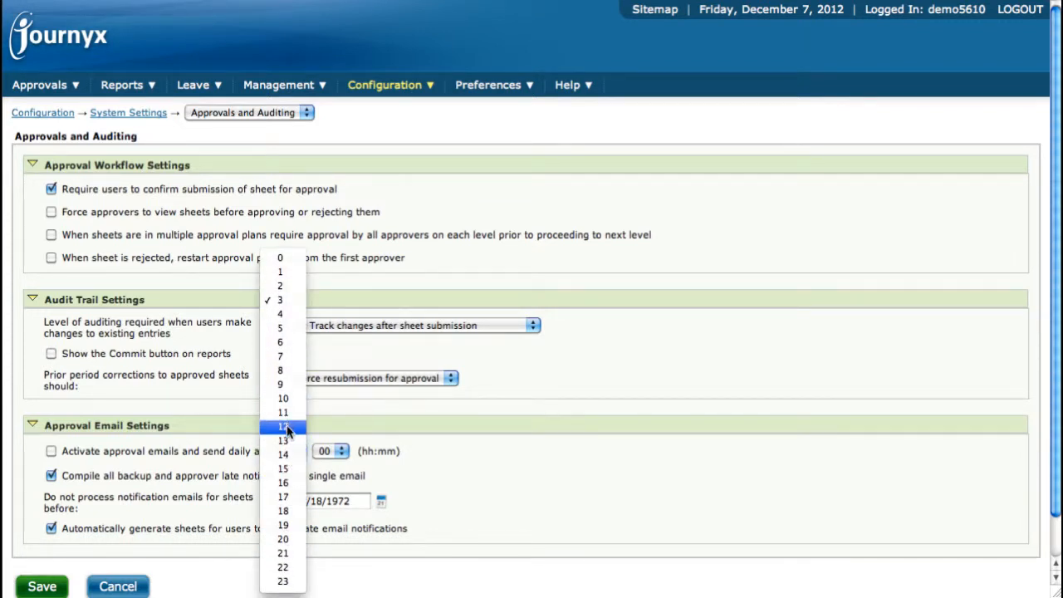
pyautogui.click(289, 470)
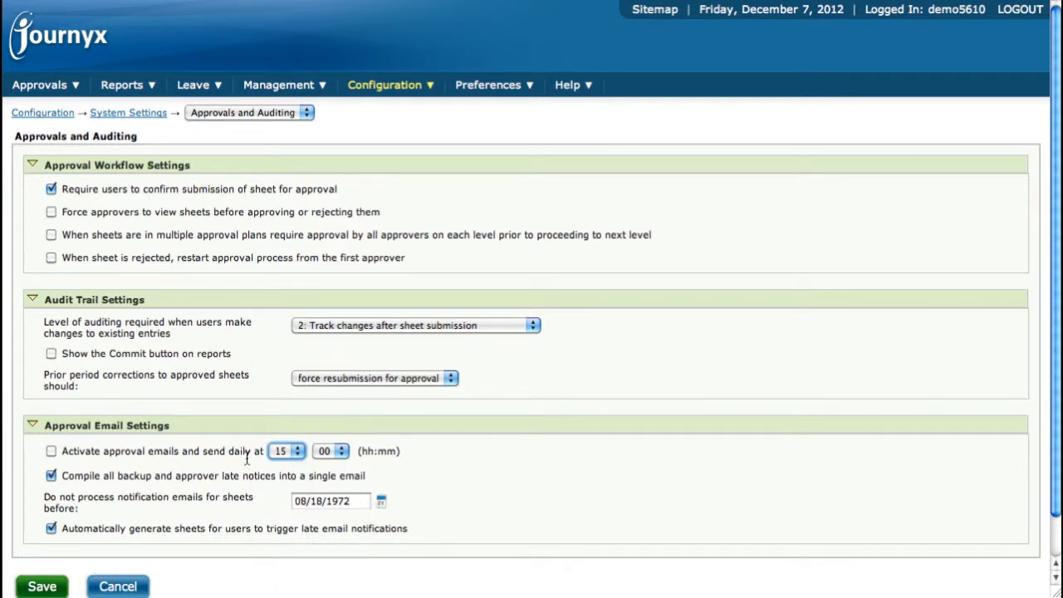
pyautogui.click(51, 452)
pyautogui.click(42, 586)
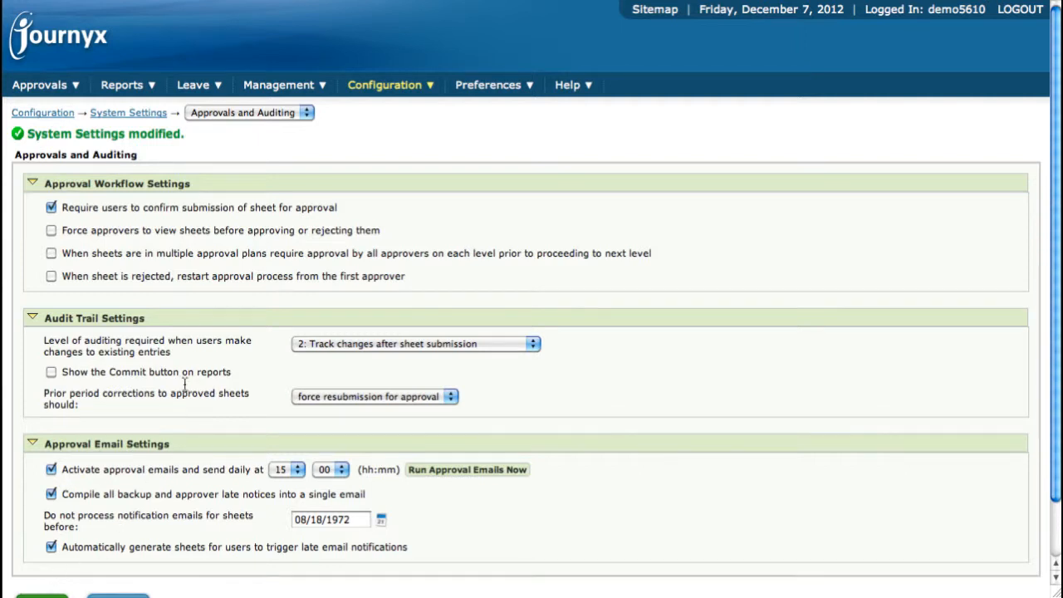
# - Review the Server and Email system settings, including the outgoing mail server fields and the miscellaneous settings
pyautogui.click(307, 112)
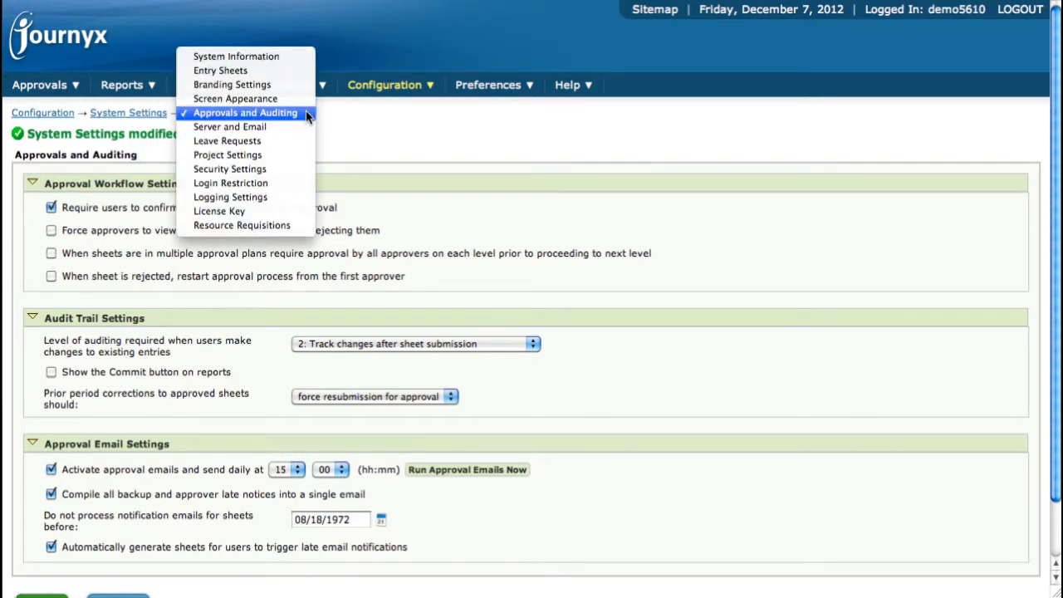
pyautogui.click(269, 124)
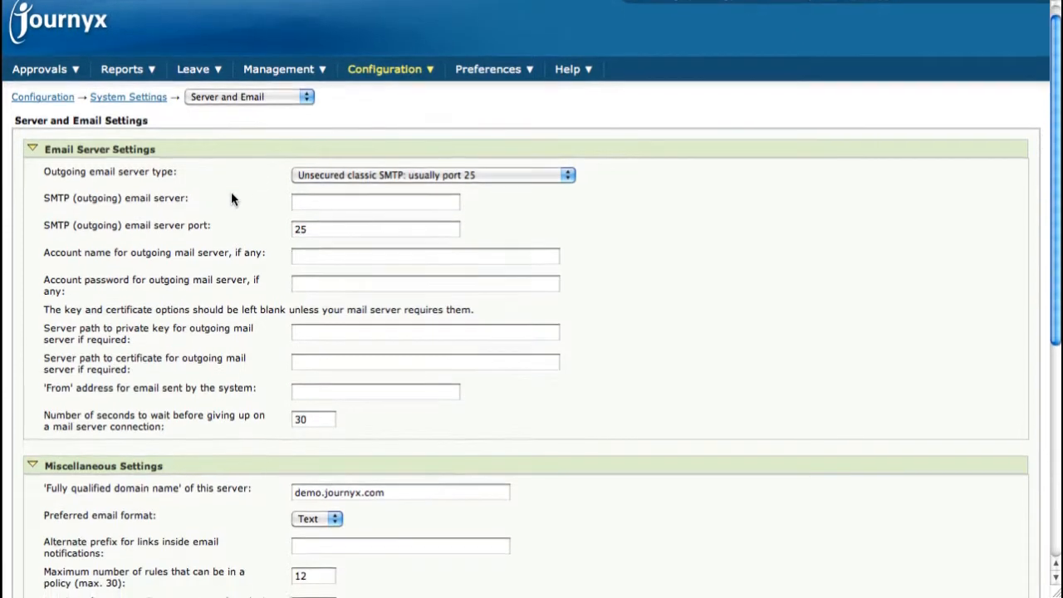
pyautogui.scroll(-3, 232, 198)
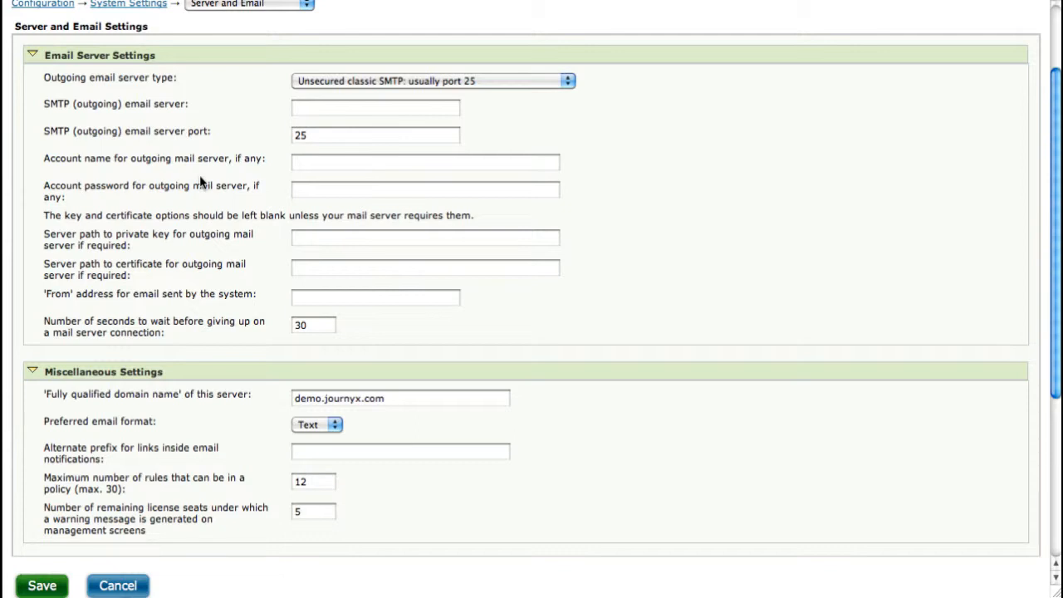
pyautogui.scroll(3, 201, 181)
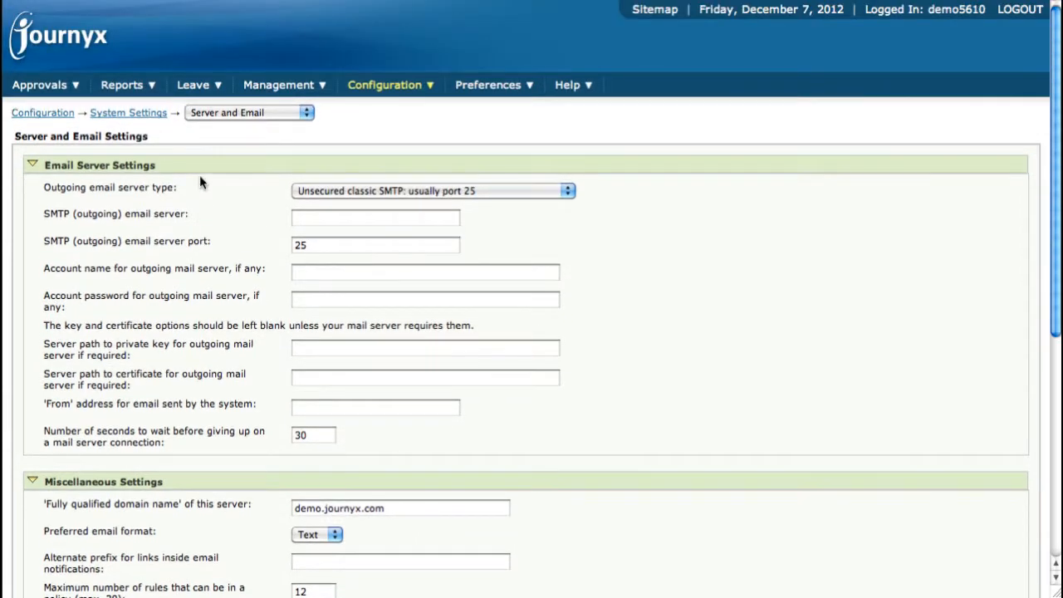